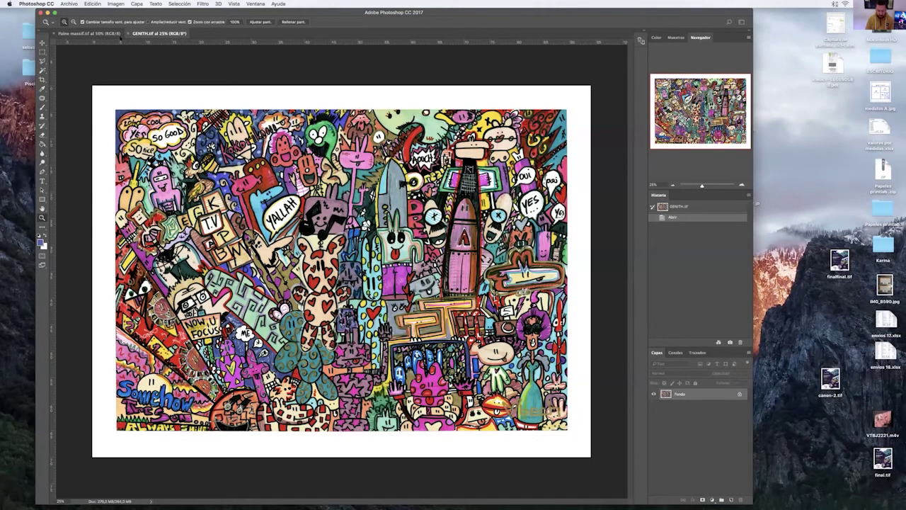
Set the resolution of GENITH.tif to 300 pixels/inch in the image size settings
key("alt")
key("alt")
key("super+alt+i")
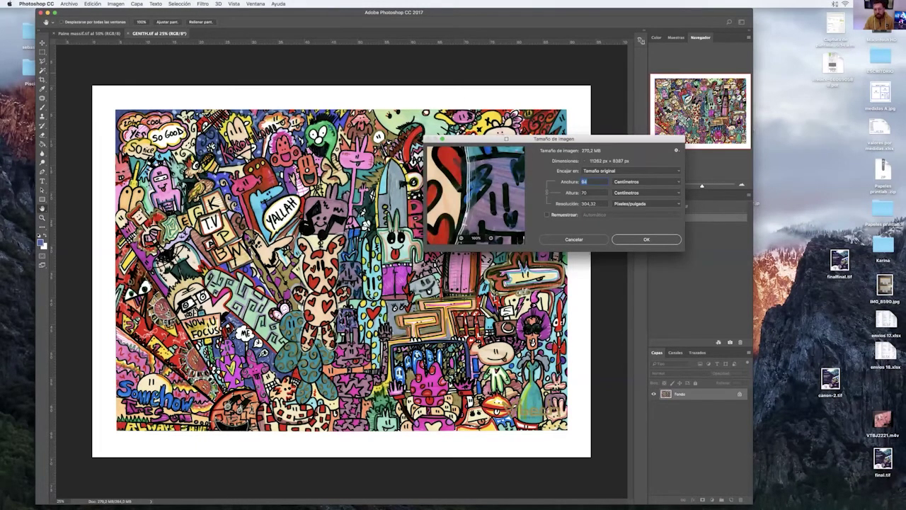
left_click_drag(506, 138, 455, 80)
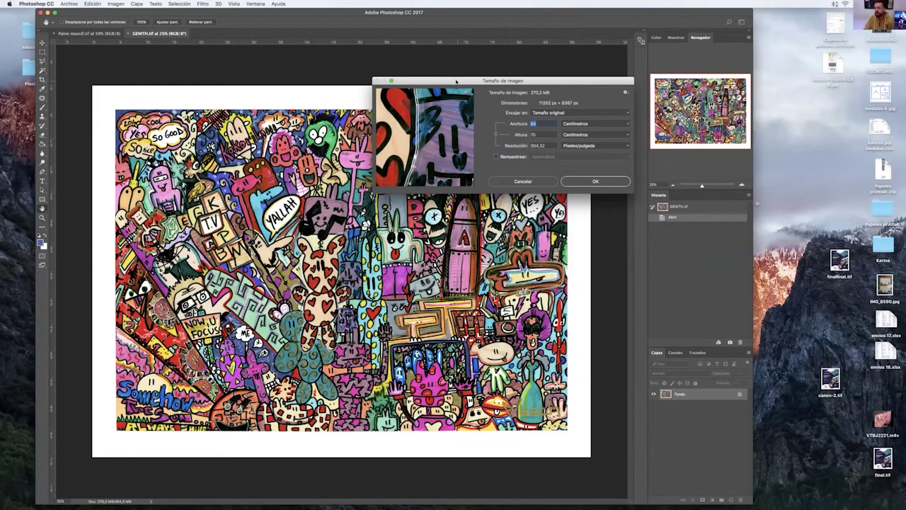
left_click_drag(456, 79, 447, 61)
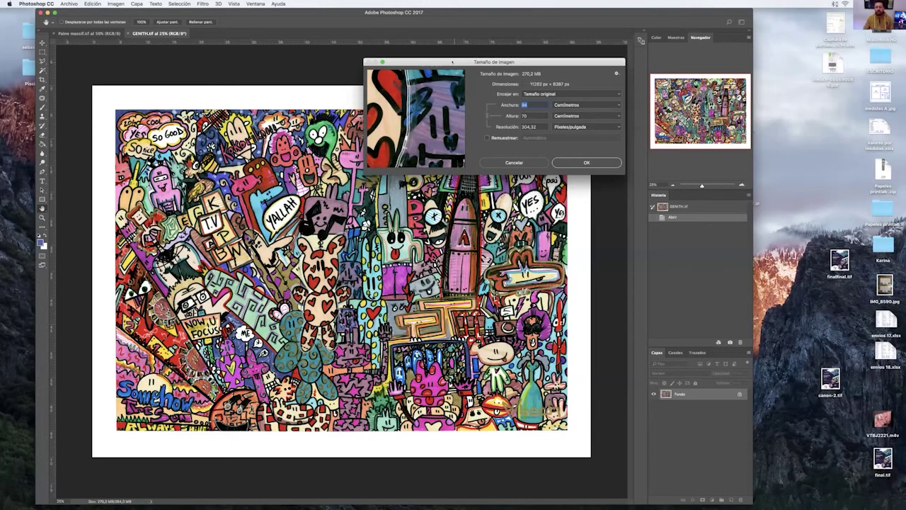
mouse_move(382, 504)
mouse_move(462, 73)
key("Tab")
key("Tab")
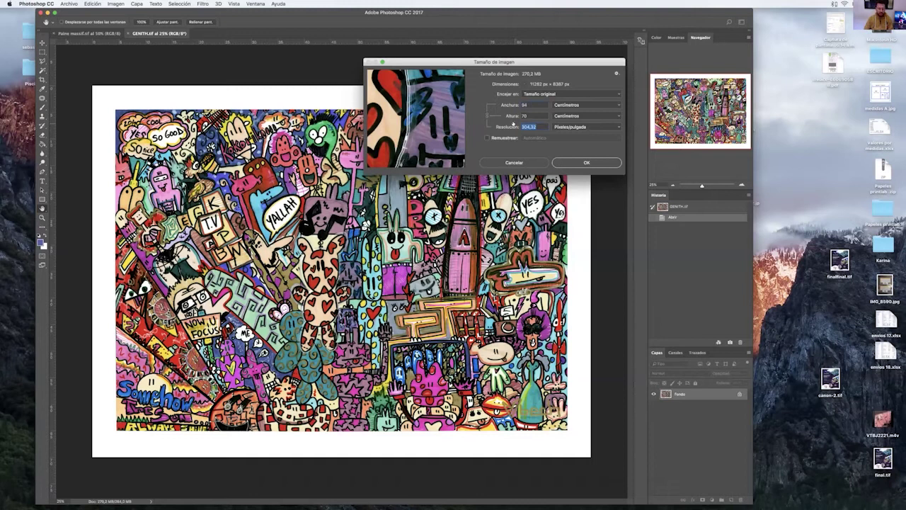
type("300")
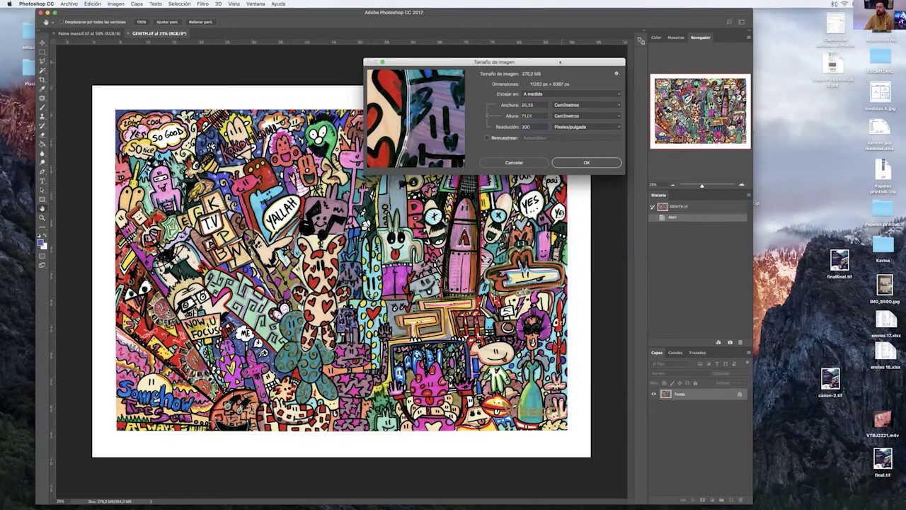
left_click_drag(559, 61, 563, 53)
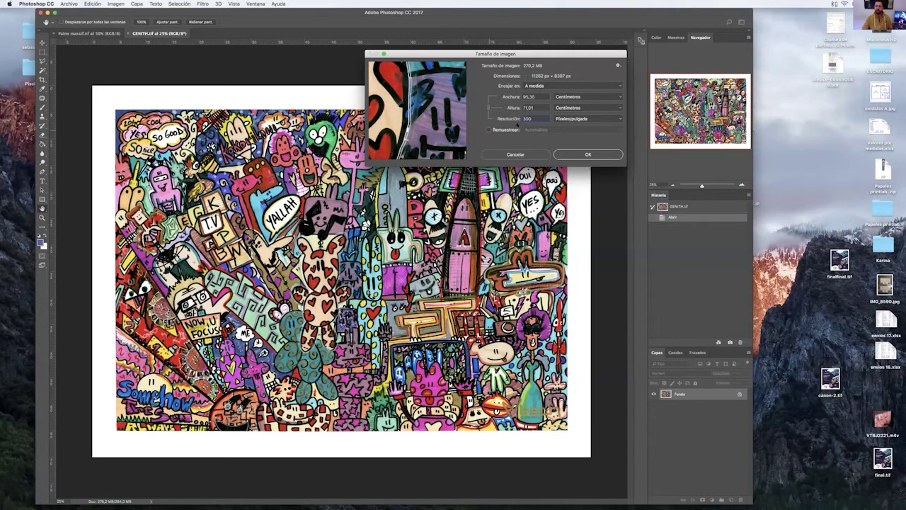
Set the document height to 100 cm and apply the new image size
left_click(514, 119)
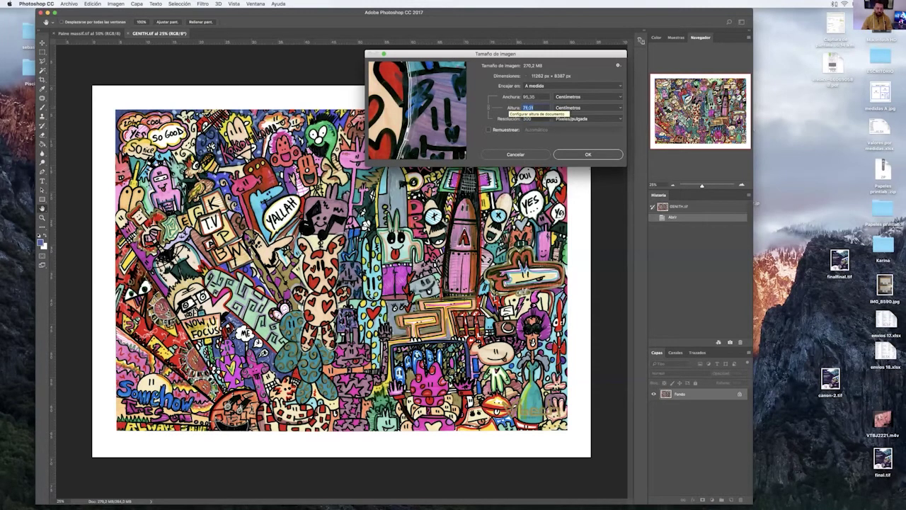
type("100")
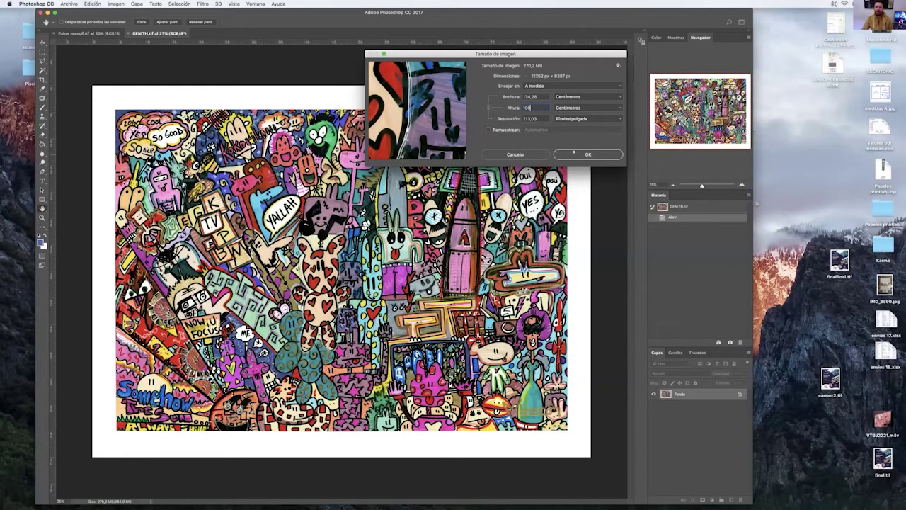
left_click(574, 153)
View the artwork at print size and inspect the detail around the heart-patterned figure and the YALLAH speech bubble
left_click(234, 3)
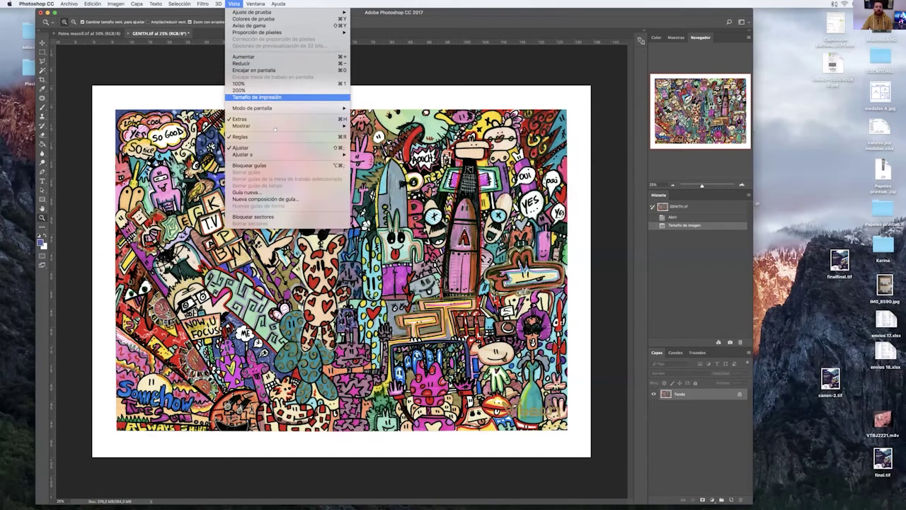
left_click(256, 97)
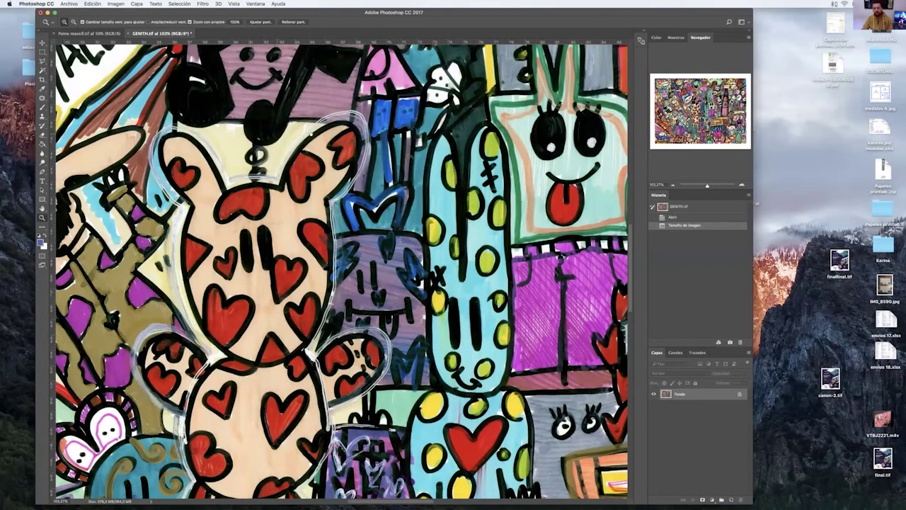
scroll(340, 269, "left", 5)
scroll(340, 269, "left", 2)
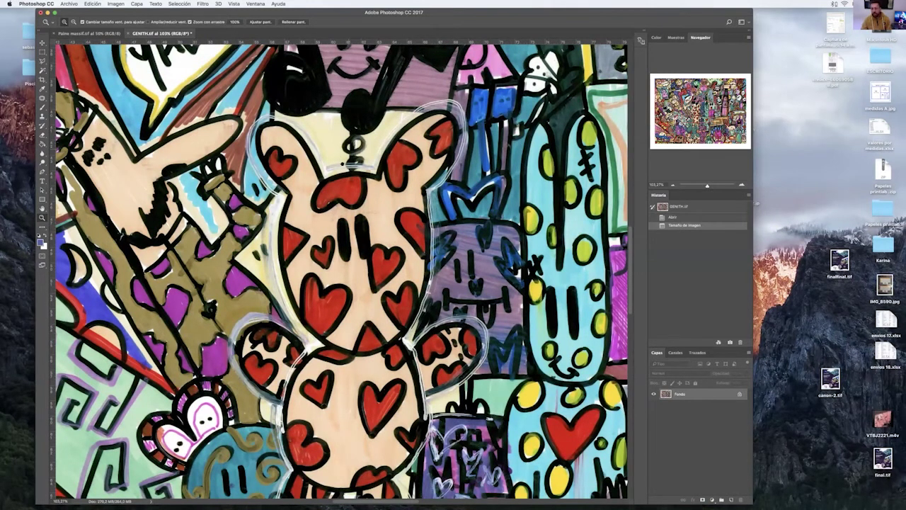
scroll(332, 156, "left", 5)
scroll(340, 269, "left", 7)
scroll(340, 269, "up", 3)
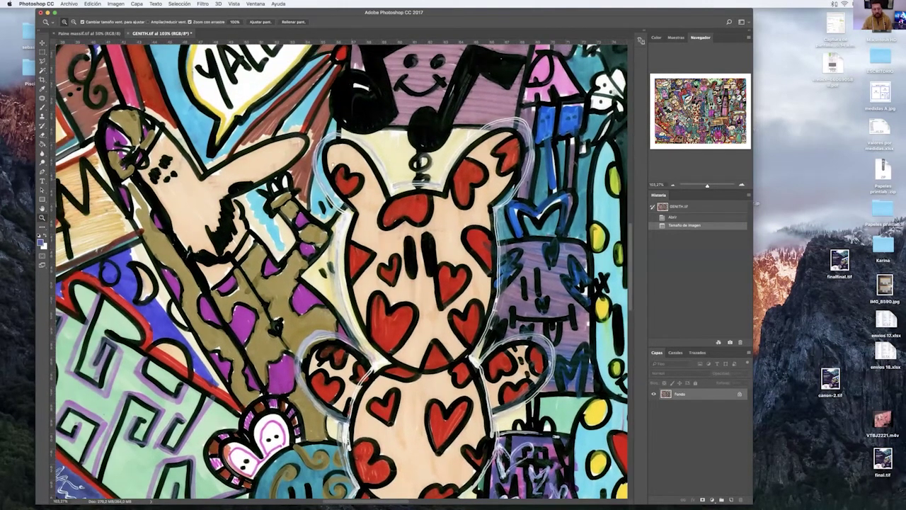
scroll(339, 269, "up", 3)
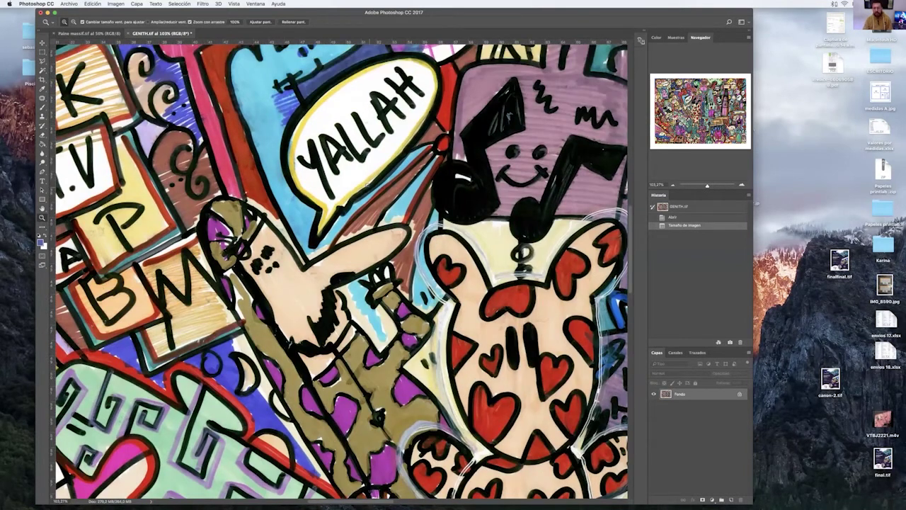
Resize the artwork to a document height of 150 cm
key("super+alt+i")
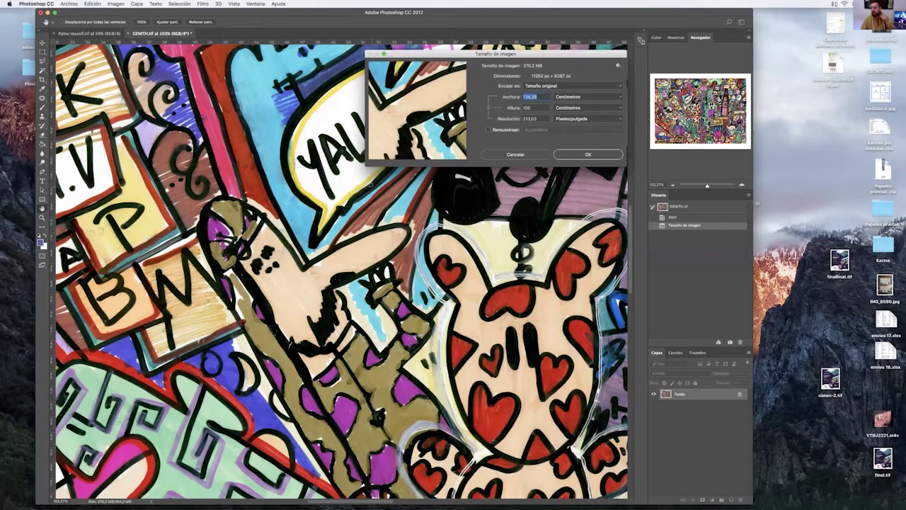
key("Tab")
type("150")
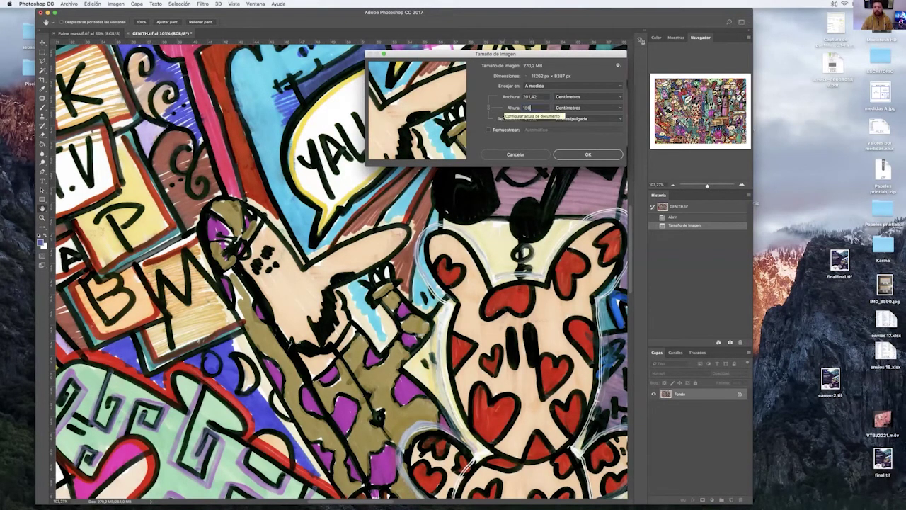
left_click(567, 153)
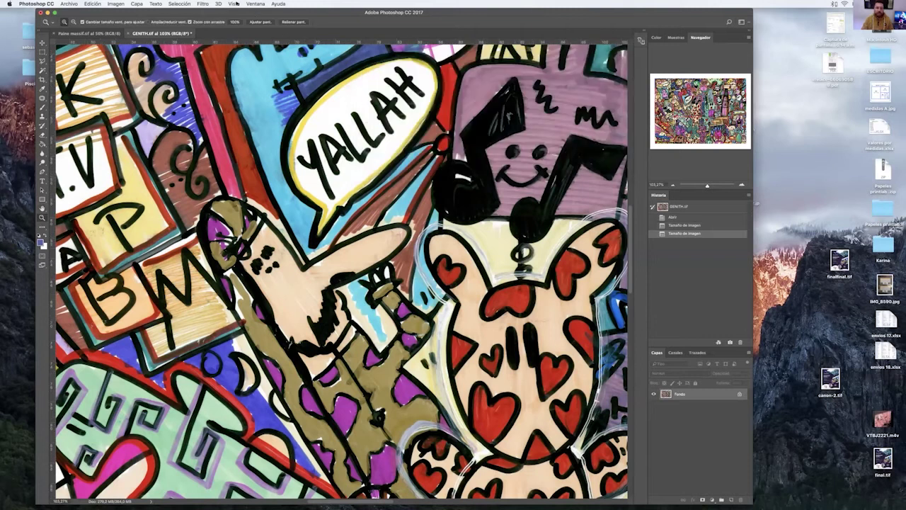
Inspect the enlarged artwork's detail around the heart-patterned figure at print size and at 200%
left_click(234, 4)
left_click(251, 96)
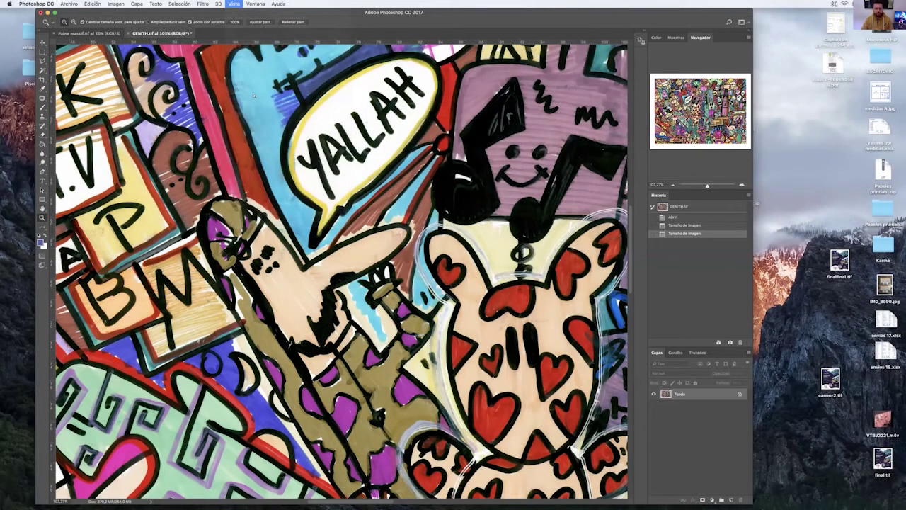
scroll(302, 135, "right", 5)
scroll(302, 135, "down", 2)
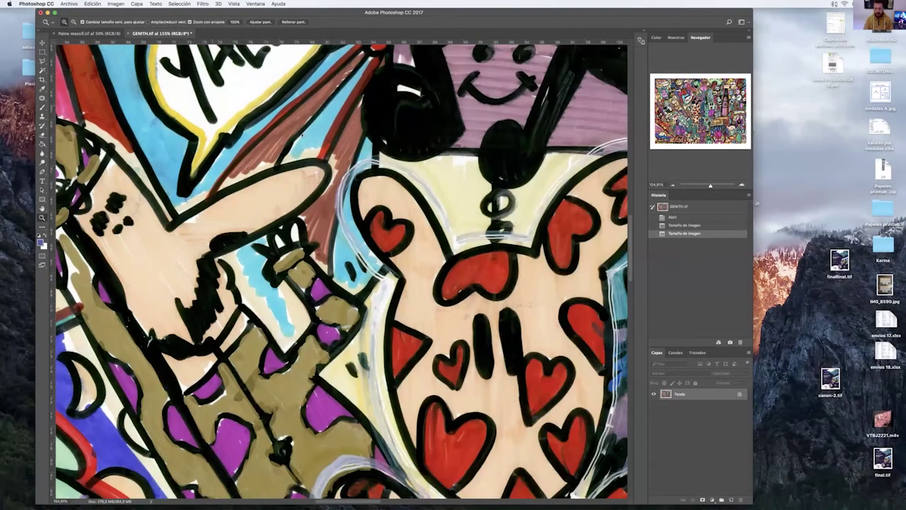
left_click(305, 135)
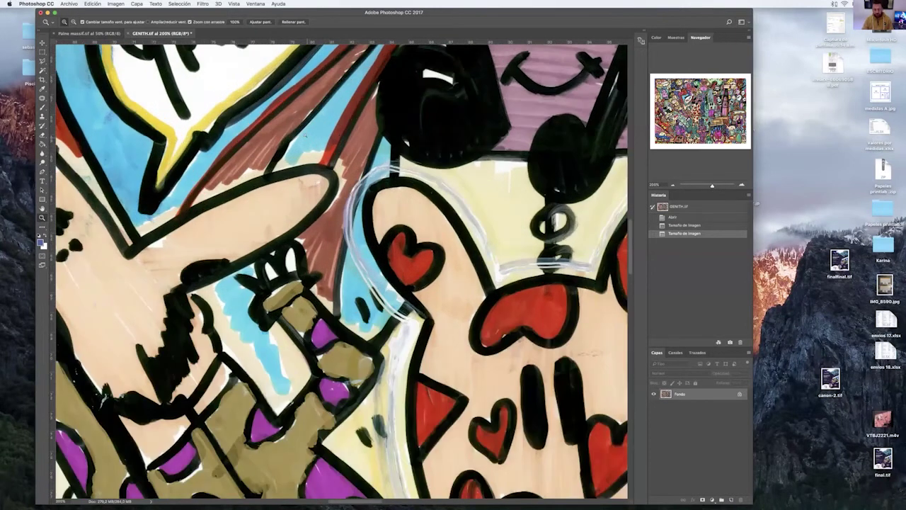
left_click(233, 3)
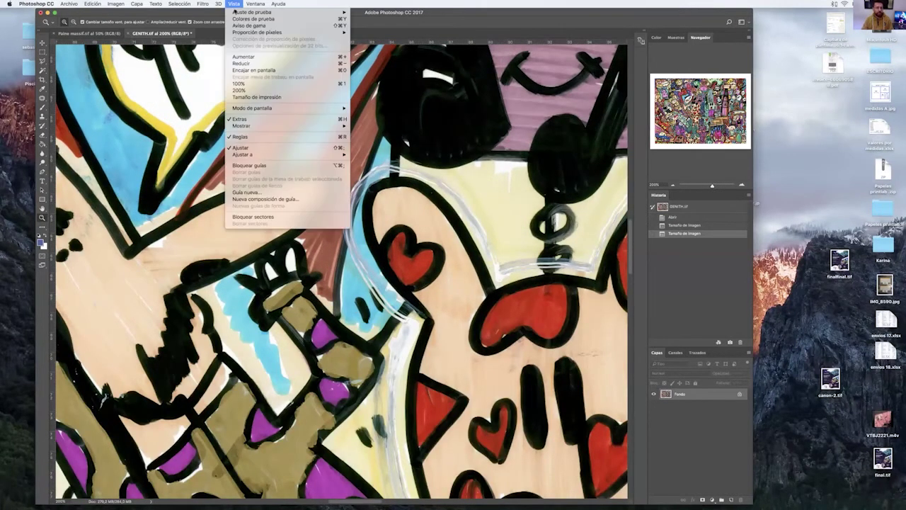
left_click(256, 96)
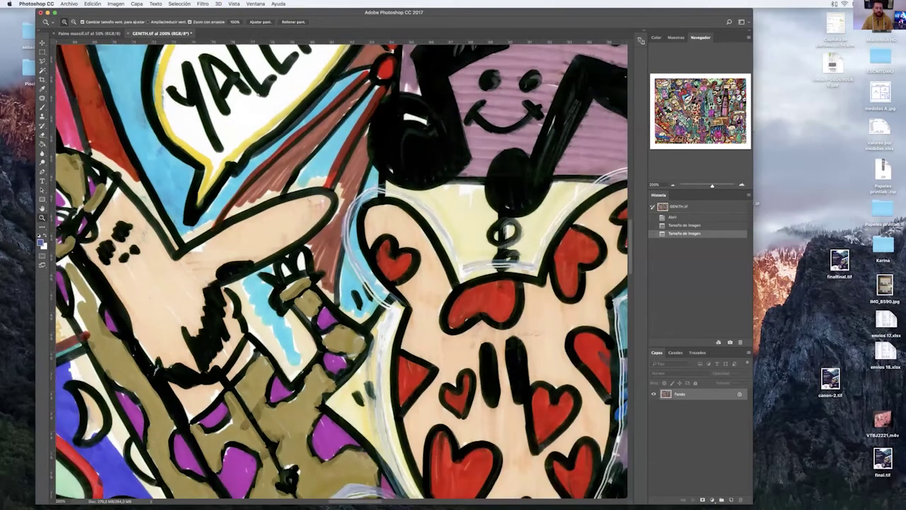
Check the artwork's image size values and return to a view of the whole artwork
key("alt+super+i")
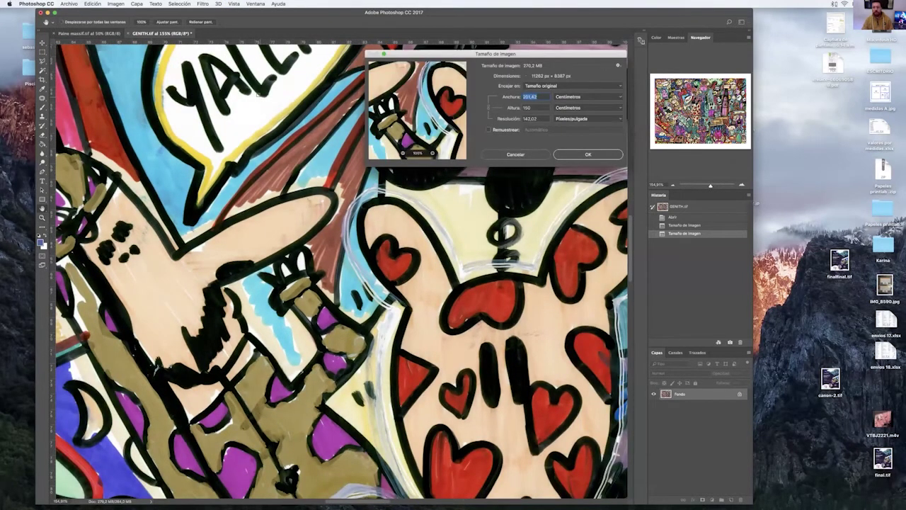
left_click(574, 154)
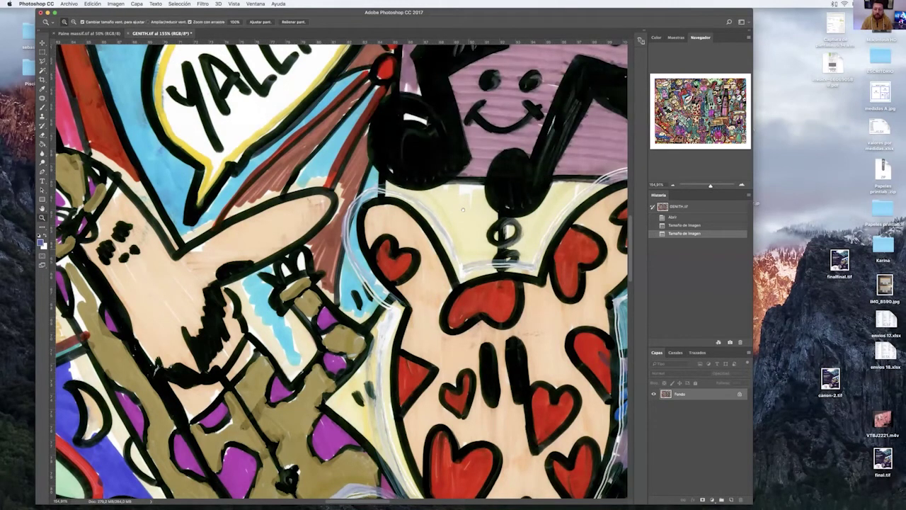
scroll(468, 226, "down", 5)
scroll(468, 226, "right", 3)
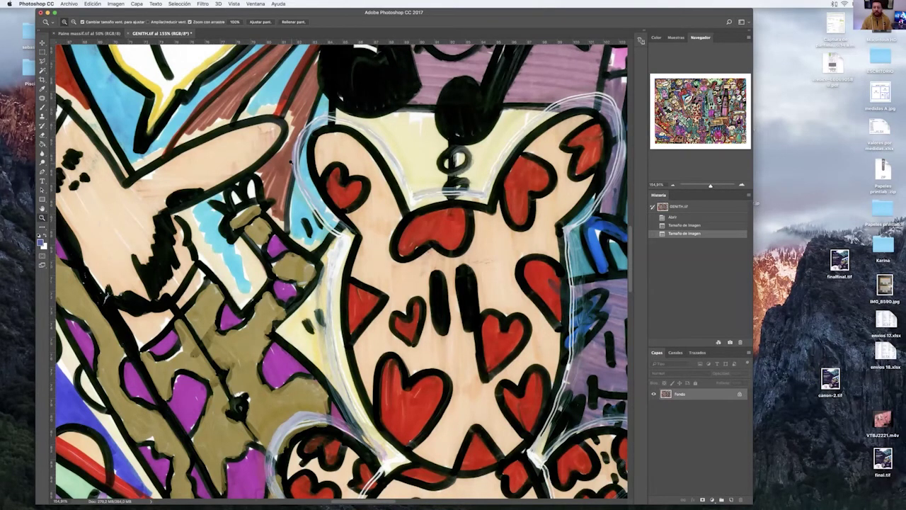
key("super+minus")
key("super+minus")
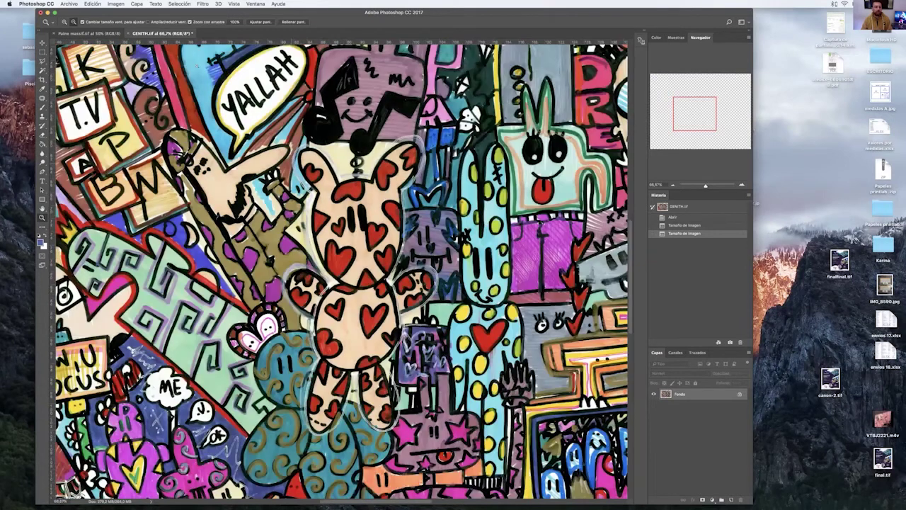
key("super+minus")
key("super+minus")
key("super+minus")
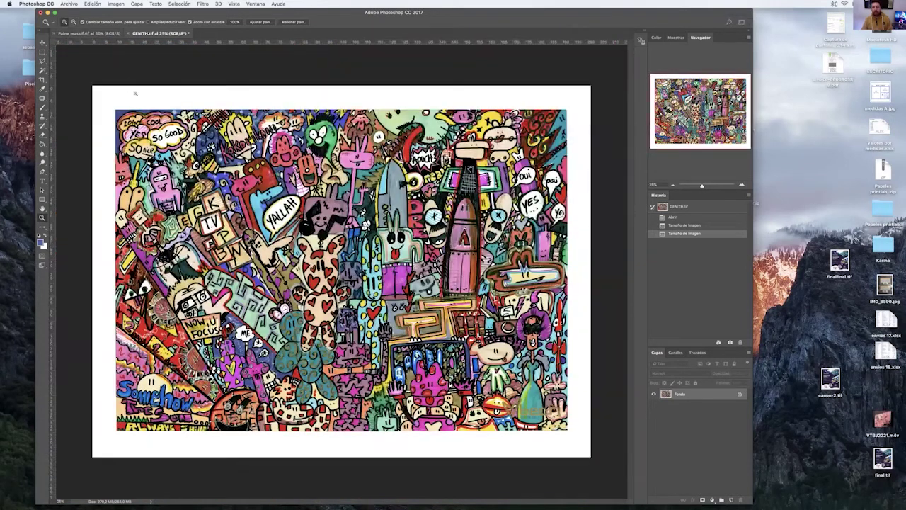
Switch to Paine massif.tif and examine its dimensions and resolution in the image size settings
left_click(88, 34)
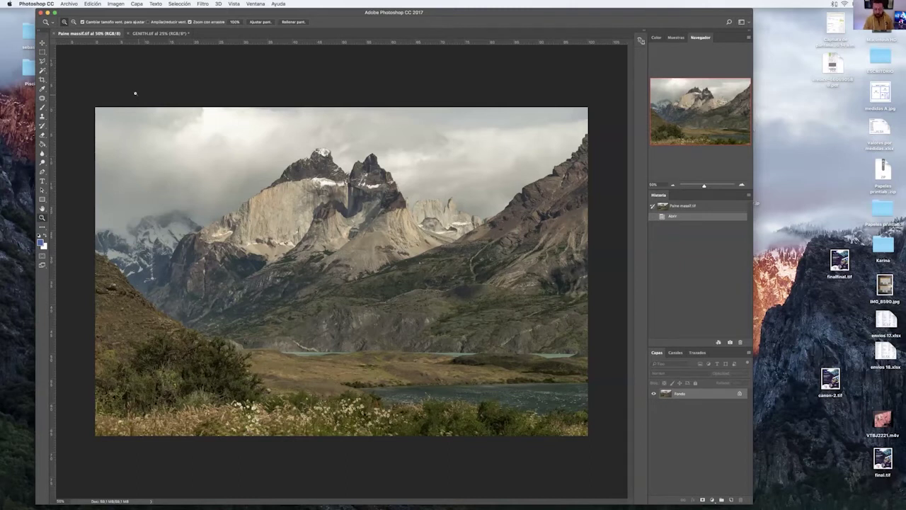
key("super+alt+i")
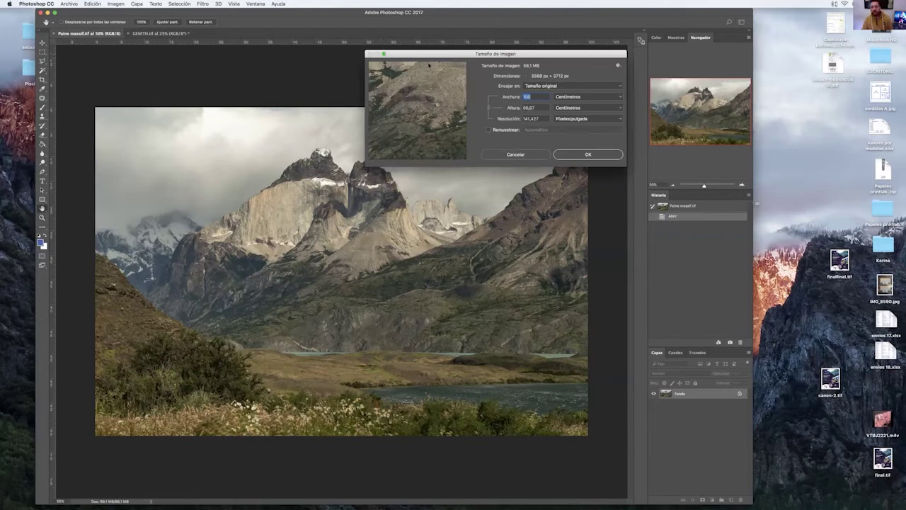
left_click_drag(429, 65, 428, 65)
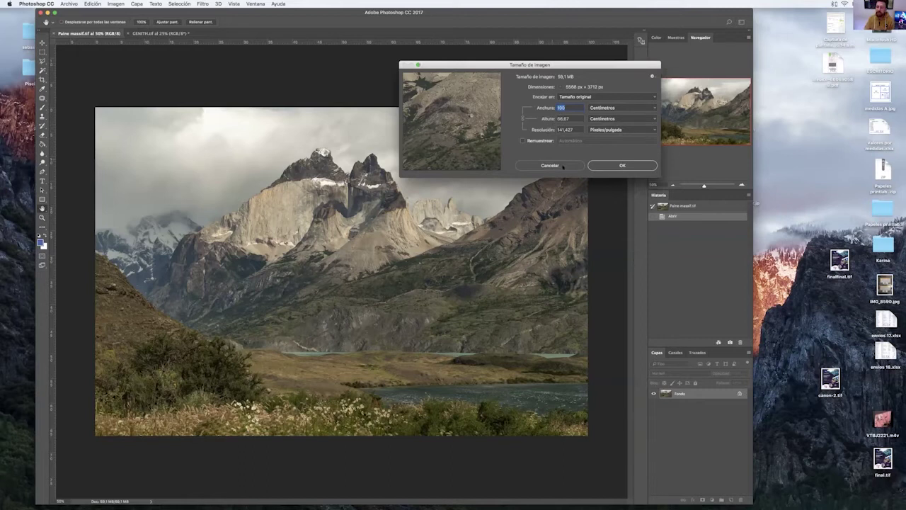
left_click(608, 165)
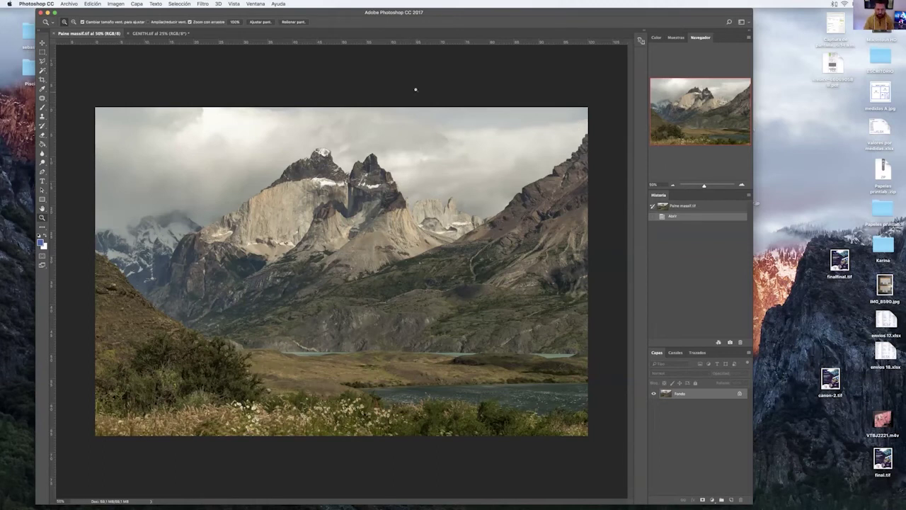
key("super+alt+i")
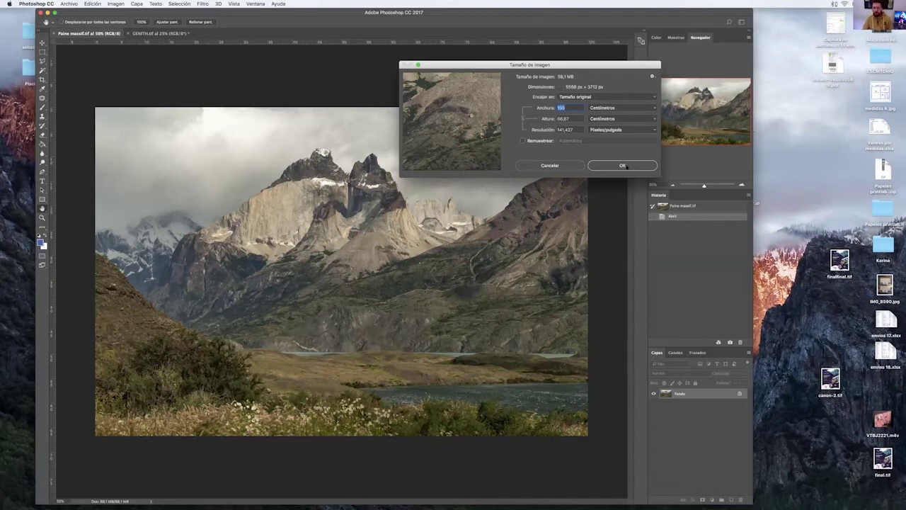
left_click(624, 166)
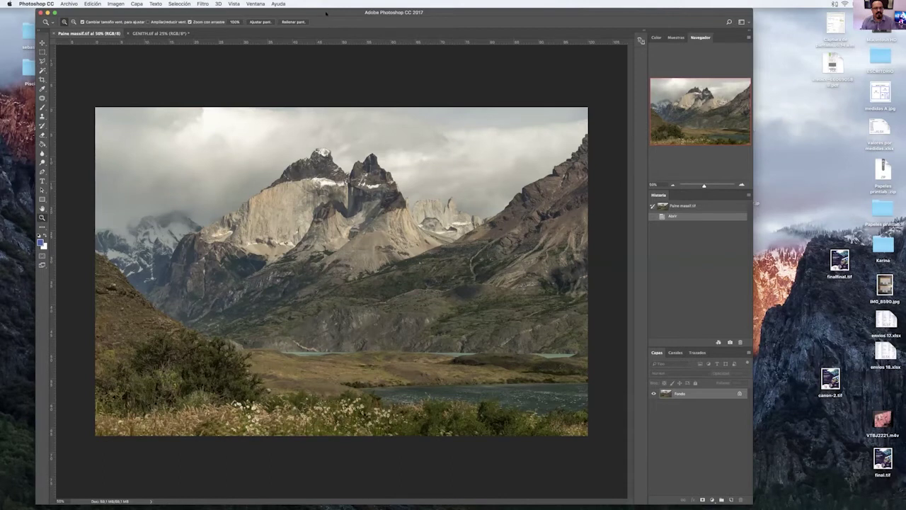
Set up a custom proof for GENITH.tif simulating HFA_CanPro2000_MK_GermEtching.icc, with paper color simulation enabled
mouse_move(324, 12)
left_mouse_down()
mouse_move(326, 31)
mouse_move(326, 21)
left_mouse_up()
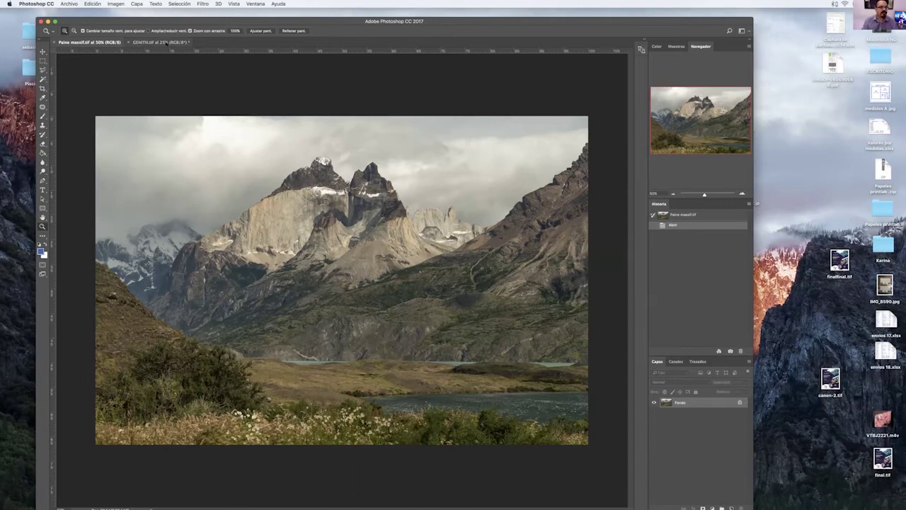
left_click(160, 41)
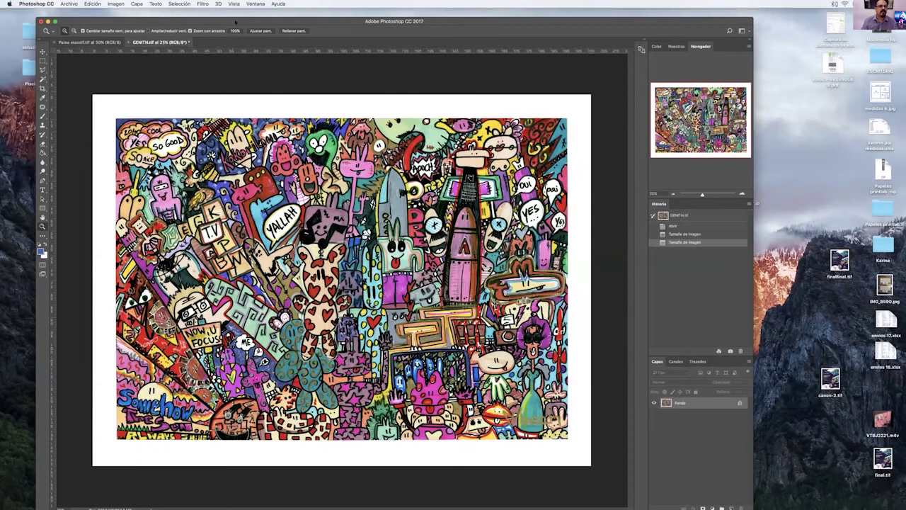
left_click(234, 4)
mouse_move(235, 12)
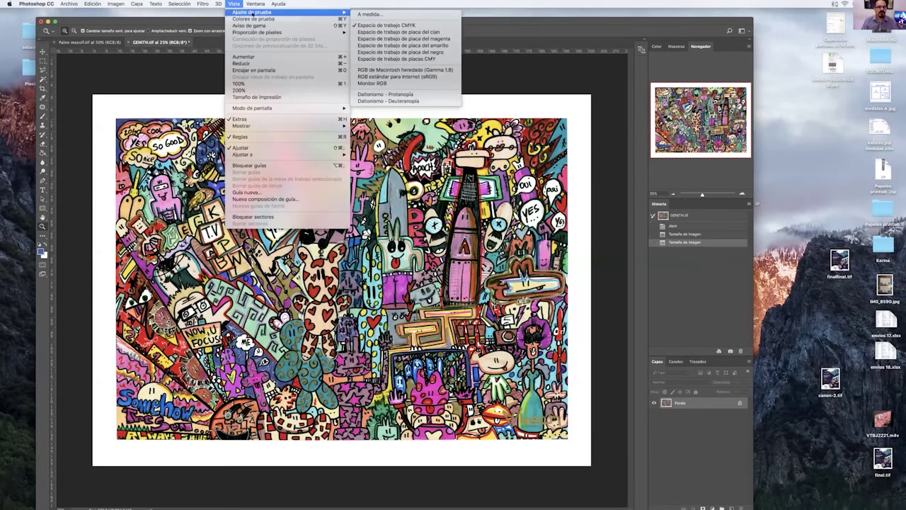
left_click(366, 14)
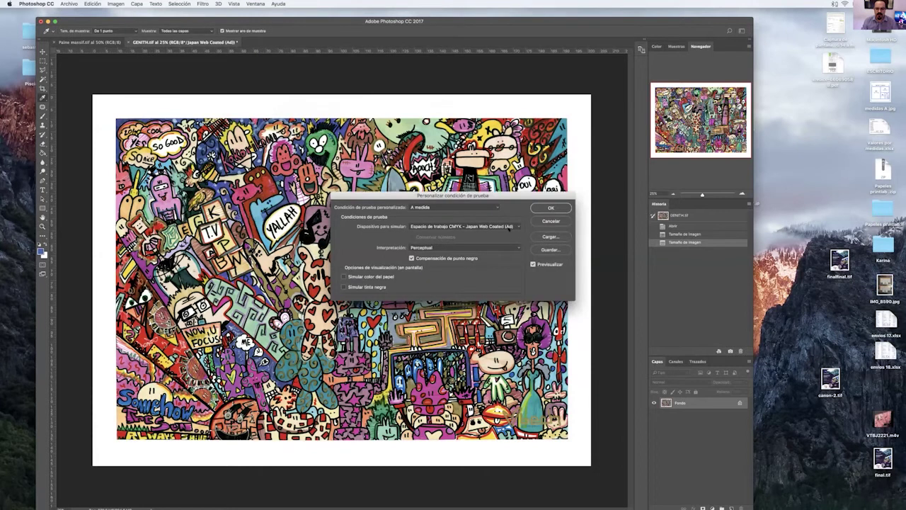
left_click(508, 226)
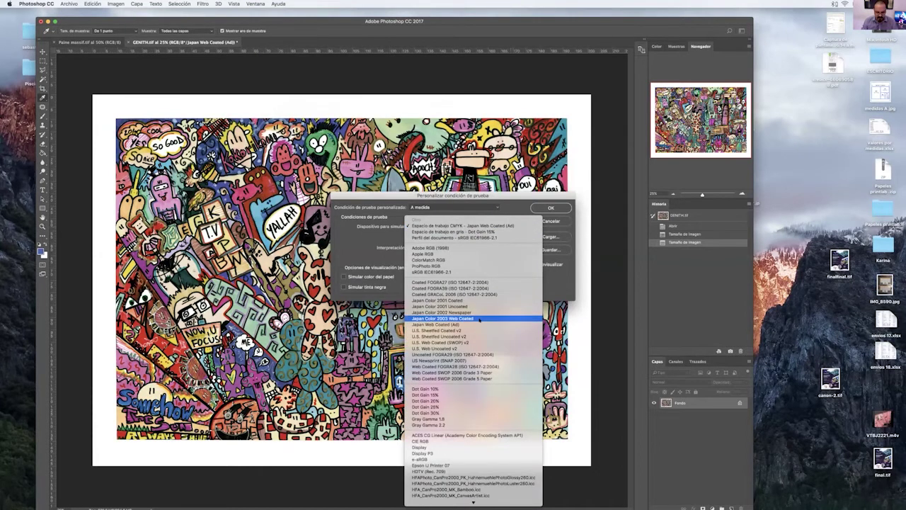
scroll(458, 490, "down", 3)
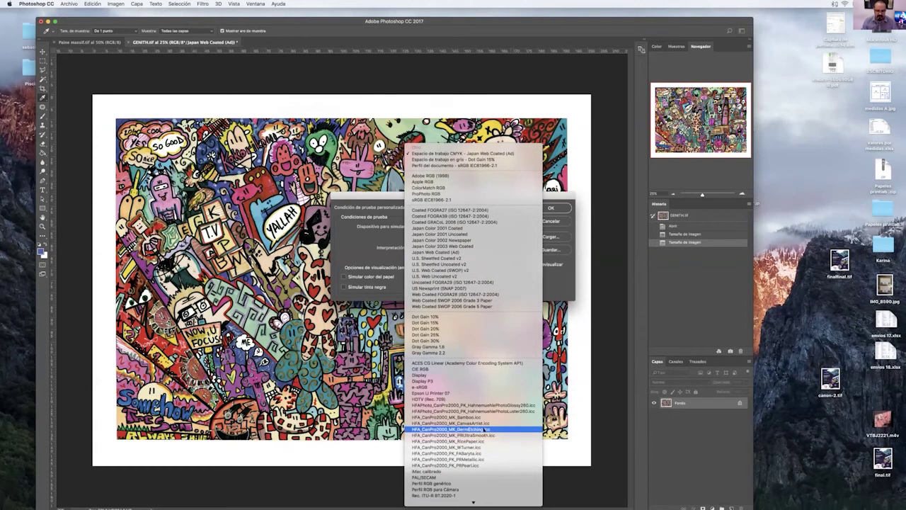
left_click(486, 429)
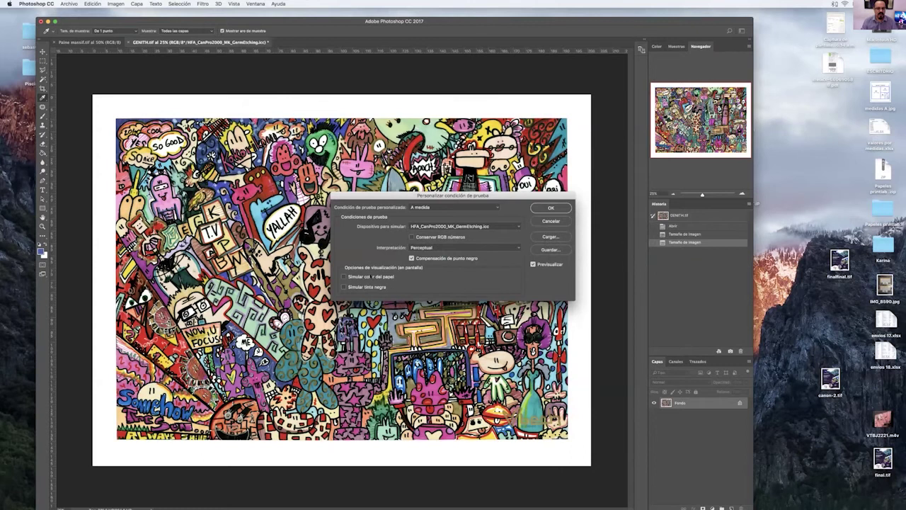
left_click(364, 277)
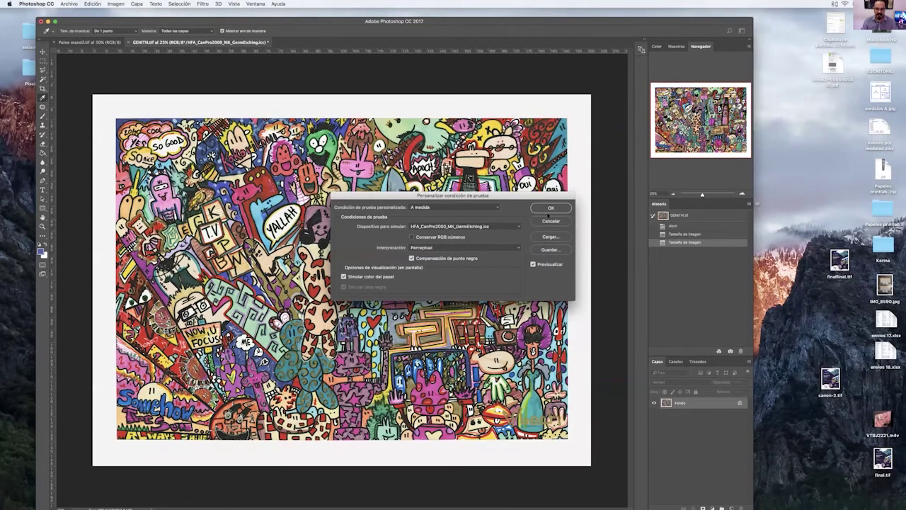
Compare the artwork with and without the proof preview at 50% zoom, and accept the custom proof condition
key("super+plus")
key("super+plus")
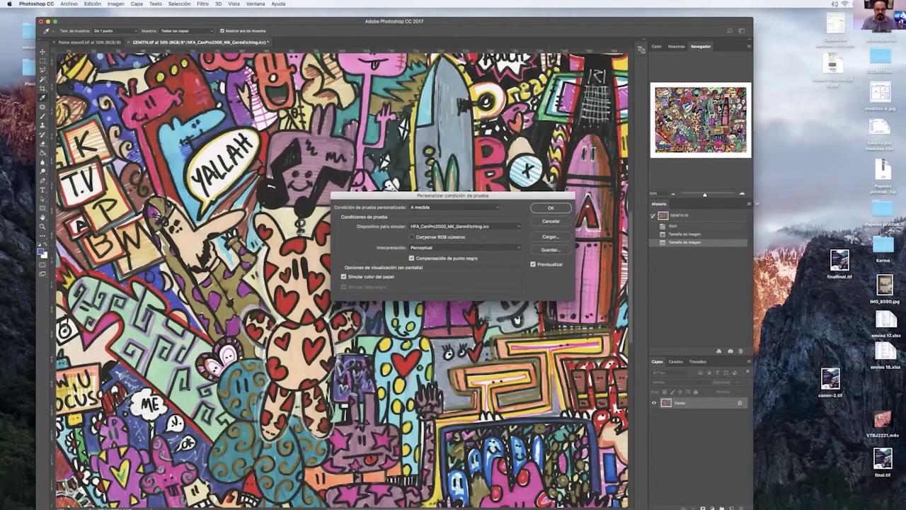
left_click(532, 264)
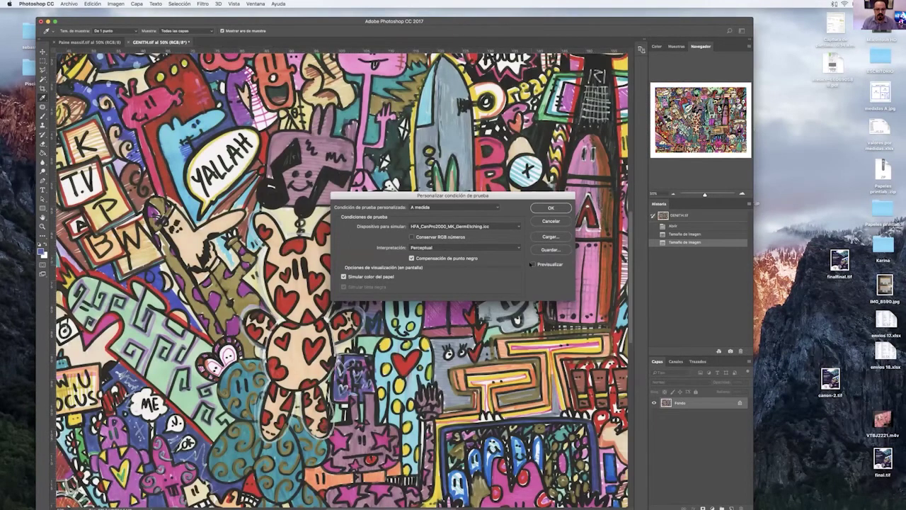
left_click(532, 264)
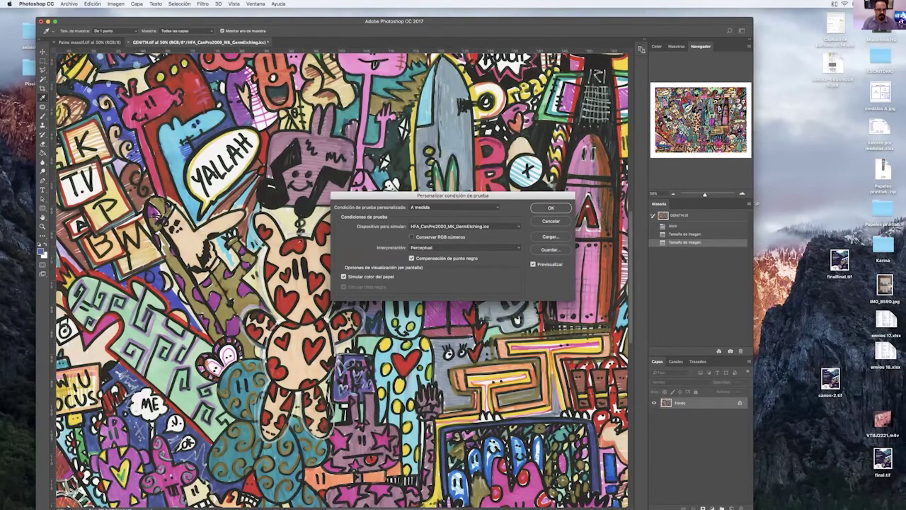
left_click(533, 264)
left_click(533, 264)
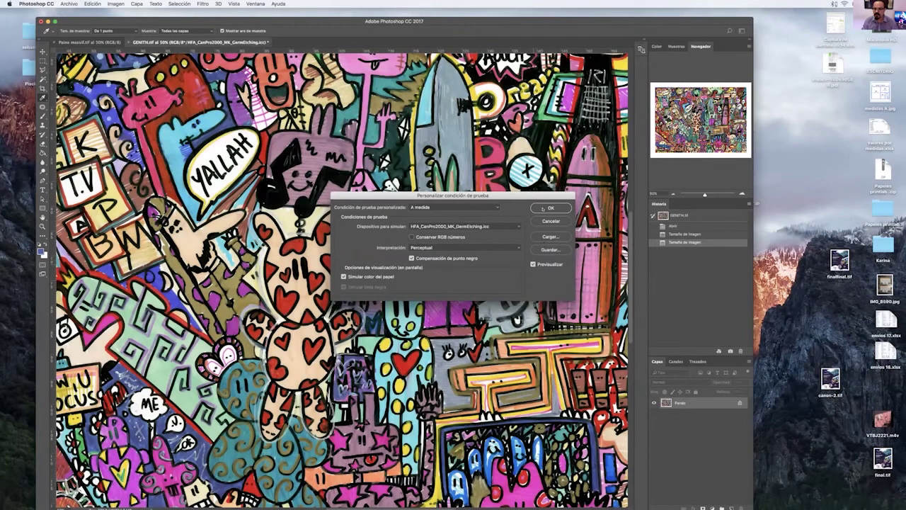
left_click(543, 208)
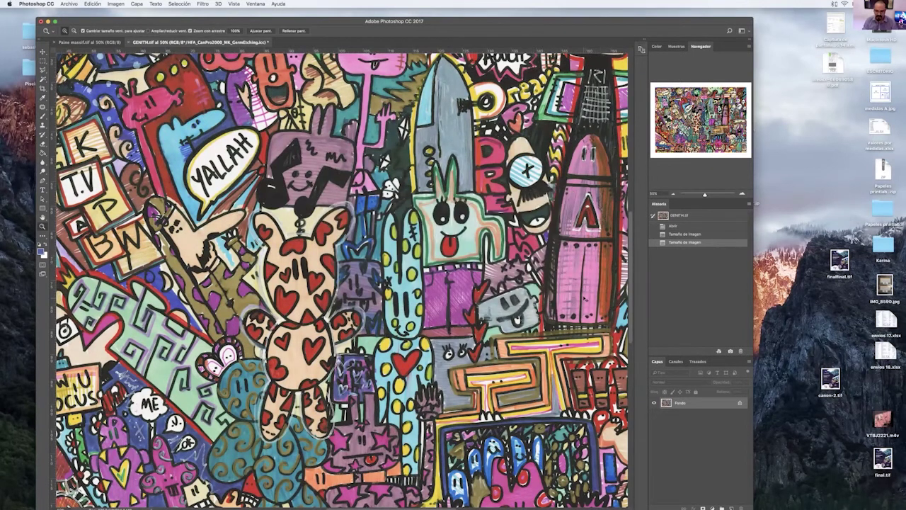
Review the custom proof condition on the whole artwork by switching its preview, and accept the settings
left_click(582, 298, "alt")
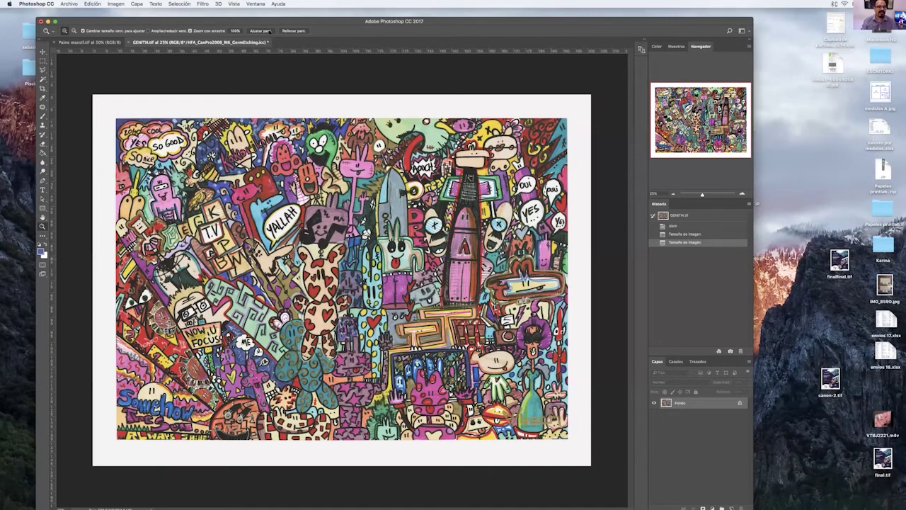
left_click(234, 4)
mouse_move(255, 12)
left_click(375, 14)
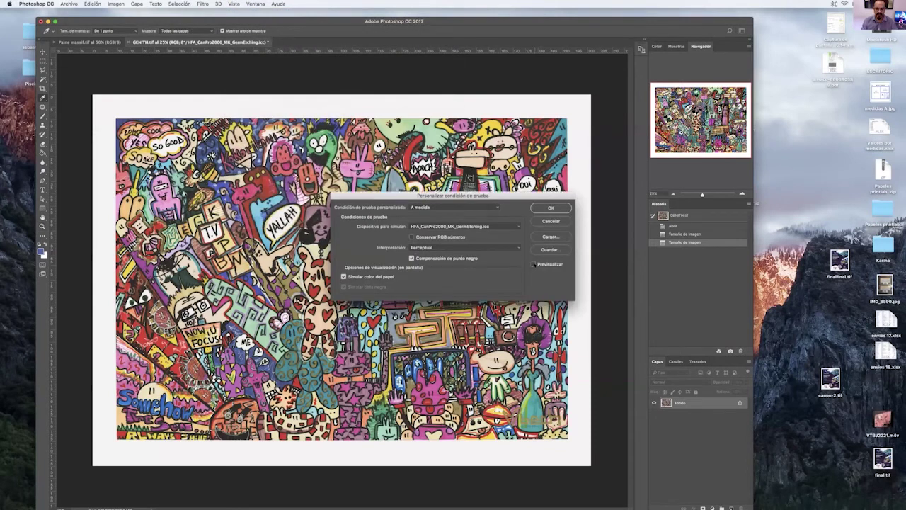
left_click(532, 264)
key("Return")
key("z")
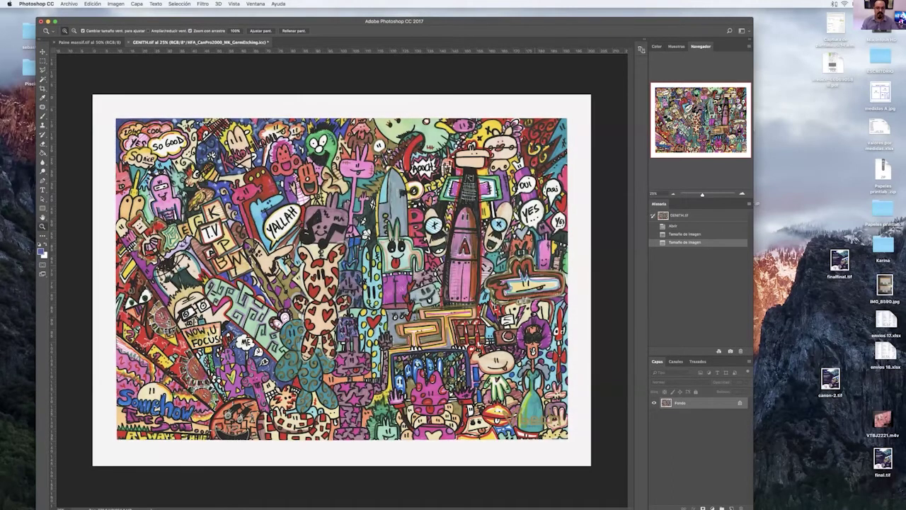
Compare the whole artwork with proof colors turned off and on
key("super+y")
key("super+y")
key("super+y")
key("super+y")
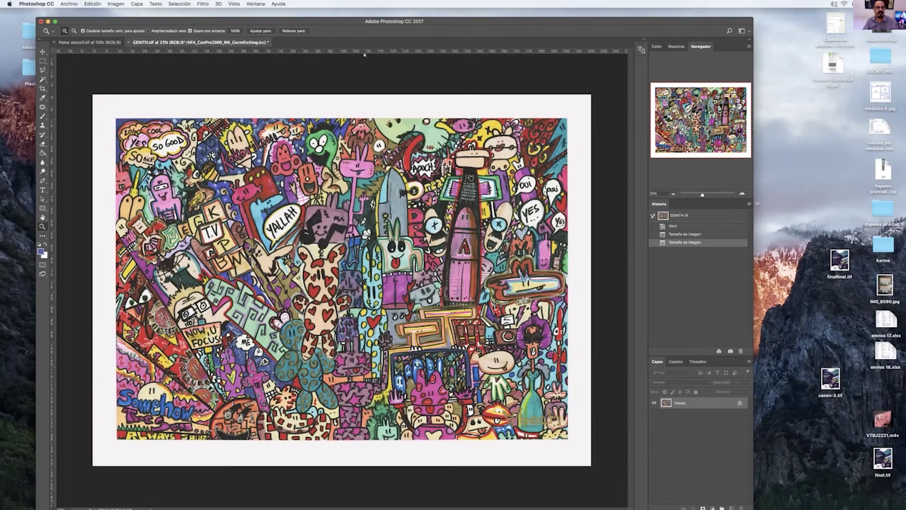
Change the custom proof's device to the HFAPhoto_CanPro2000_PK_HahnemuehlePhotoLuster260.icc profile and disable paper color simulation
left_click_drag(307, 29, 310, 46)
left_click(234, 3)
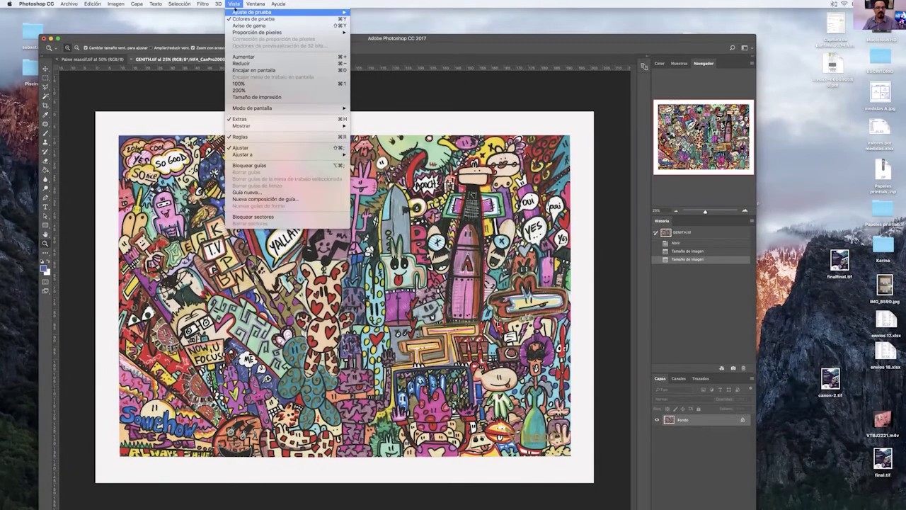
mouse_move(314, 16)
left_click(368, 14)
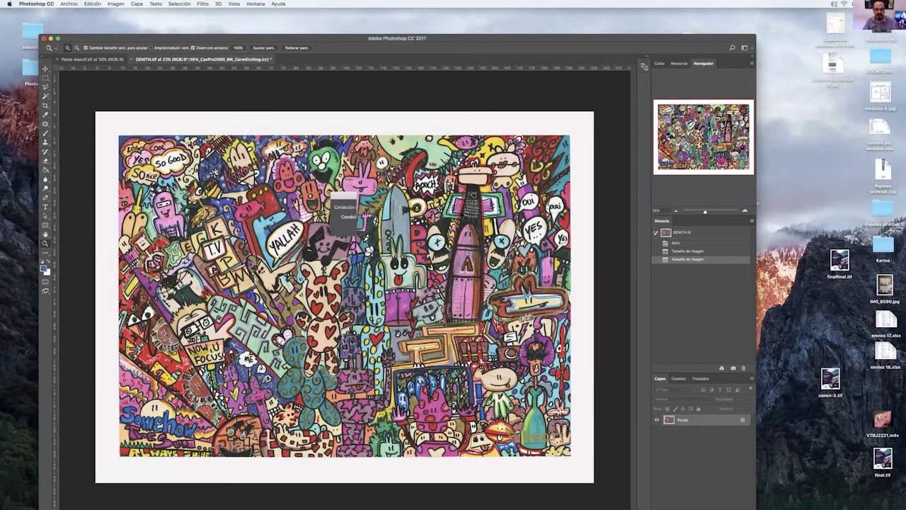
left_click(481, 225)
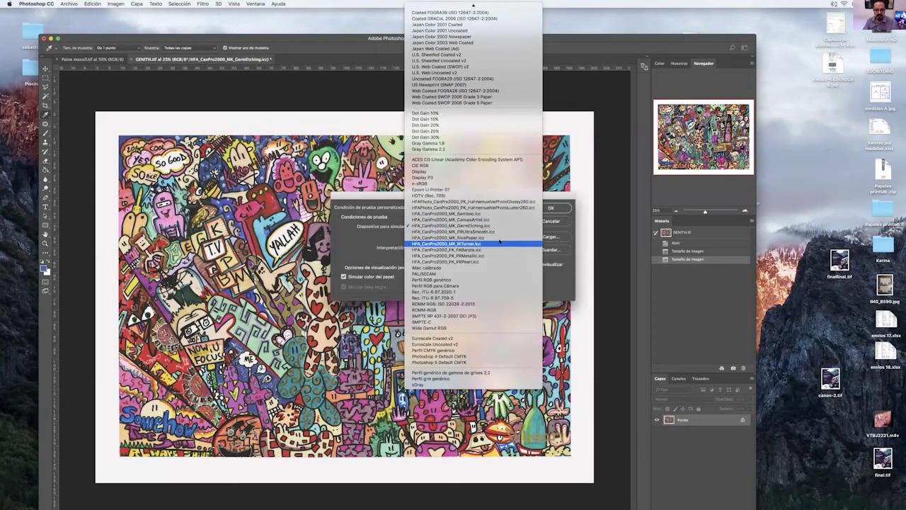
left_click(519, 203)
left_click_drag(401, 263, 463, 152)
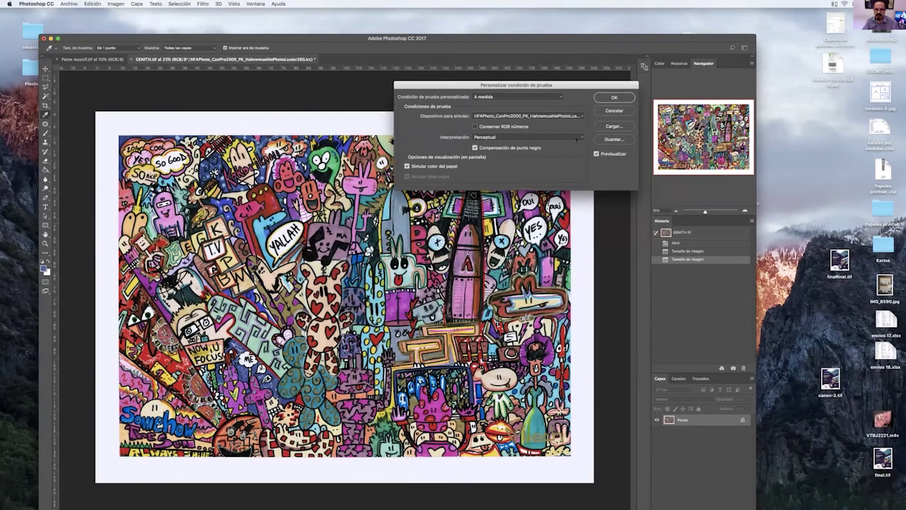
left_click(407, 165)
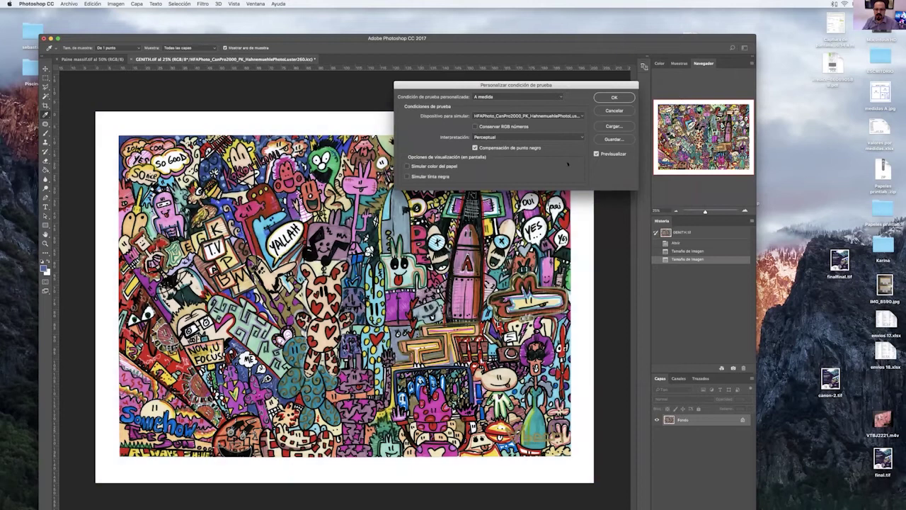
Compare the artwork with and without the photo luster proof preview, in full and at 100% zoom around the heart-patterned figure
left_click(596, 153)
left_click(595, 153)
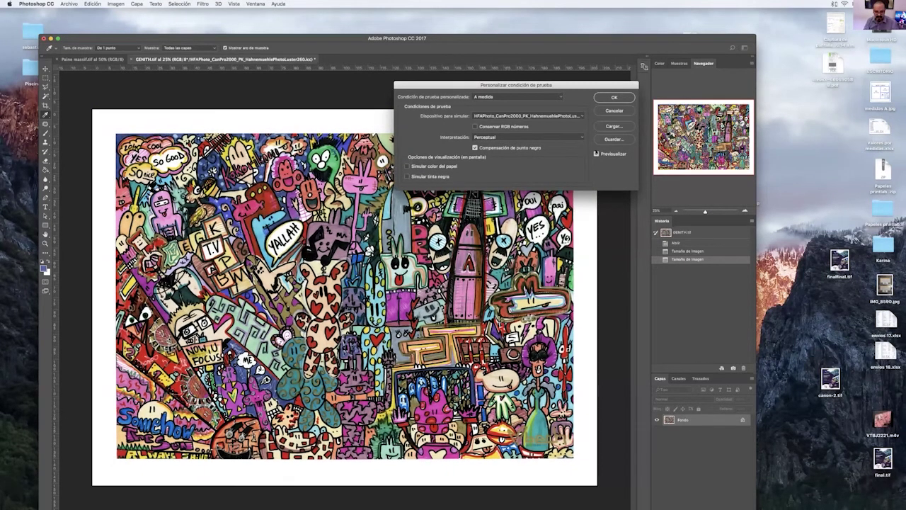
key("super+plus")
key("super+plus")
key("super+plus")
key("super+plus")
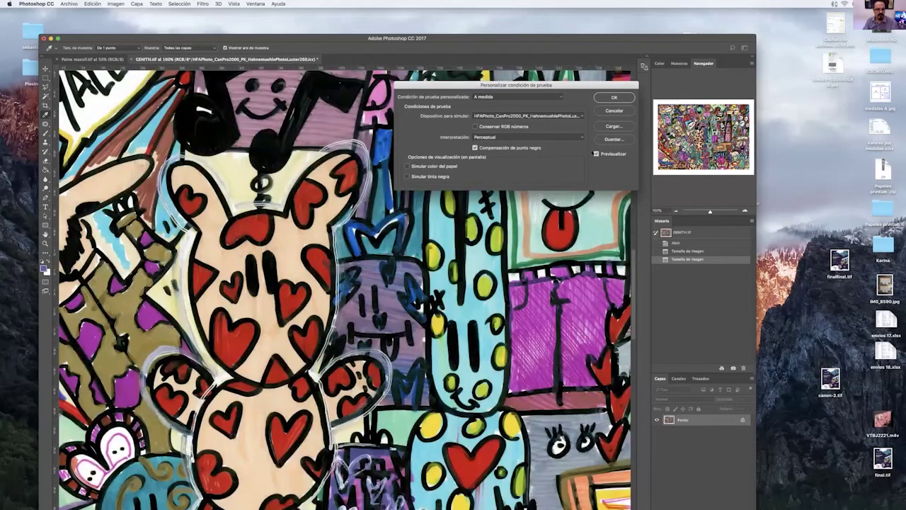
left_click(596, 153)
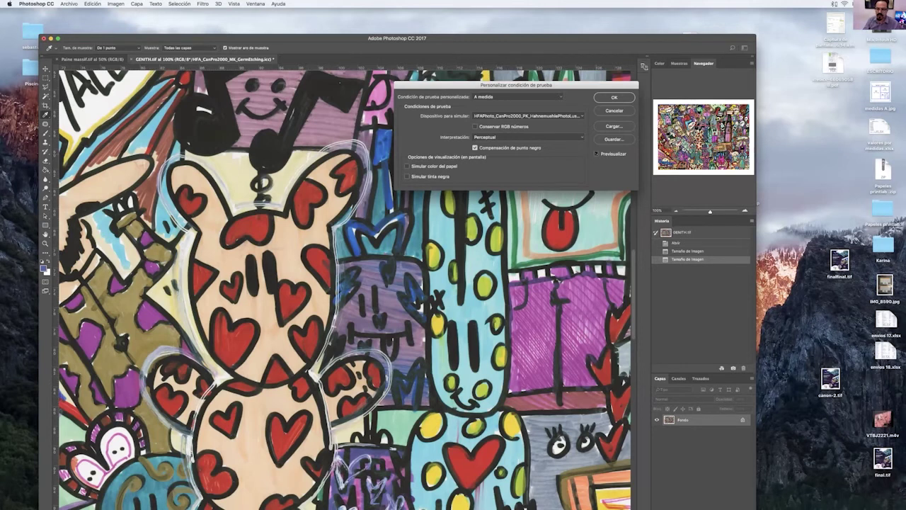
left_click(597, 153)
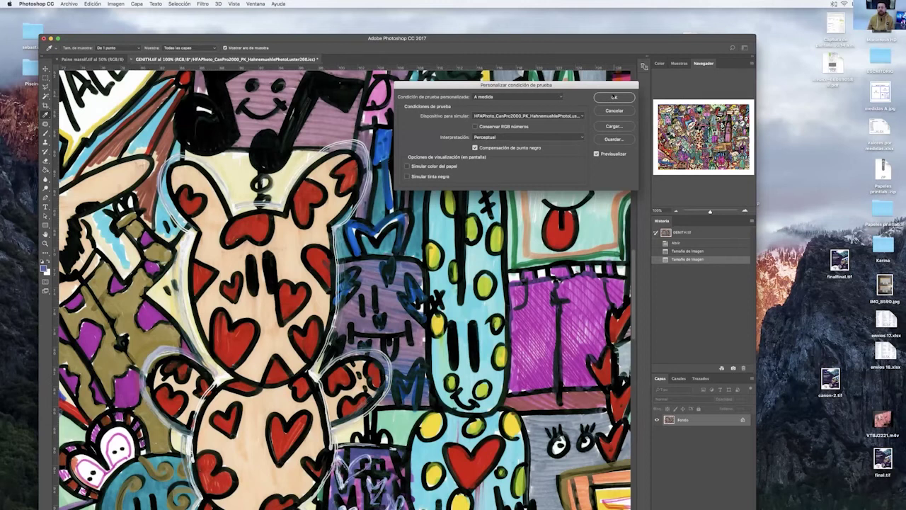
Accept the photo luster proof condition and switch to Paine massif.tif
left_click(609, 98)
left_click(112, 60)
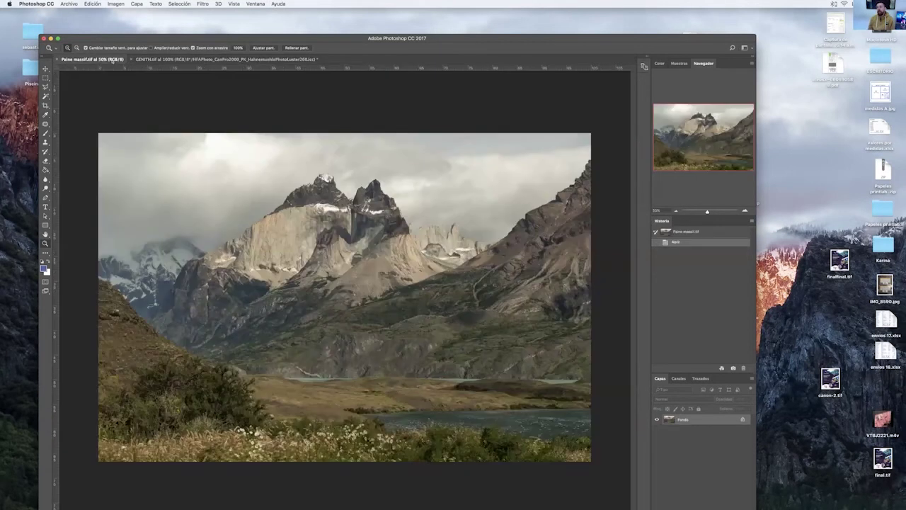